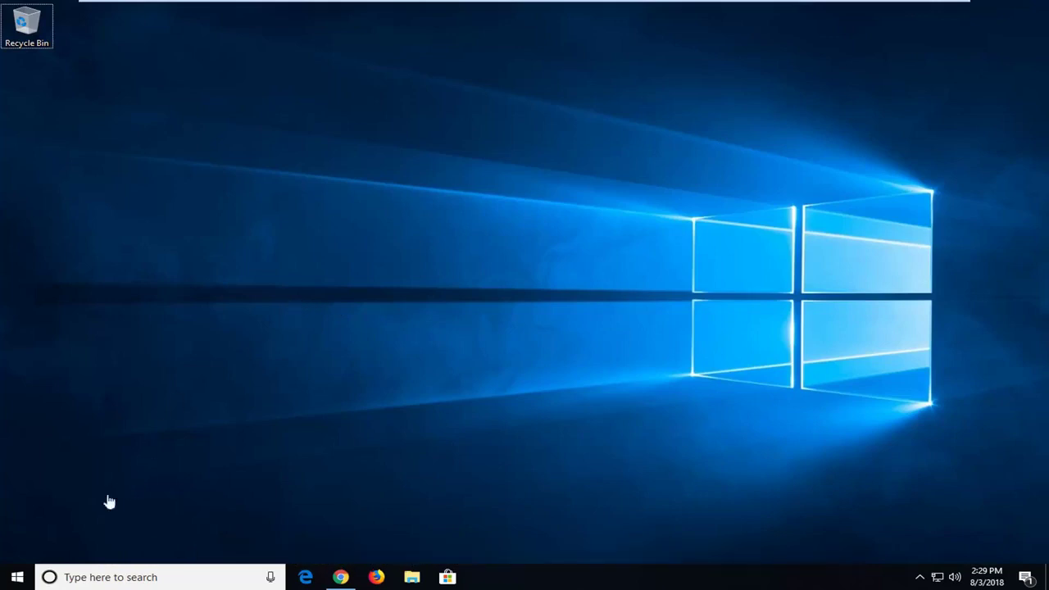
- Launch Registry Editor from a Start search for regedit, approving the administrator prompt
left_click(17, 575)
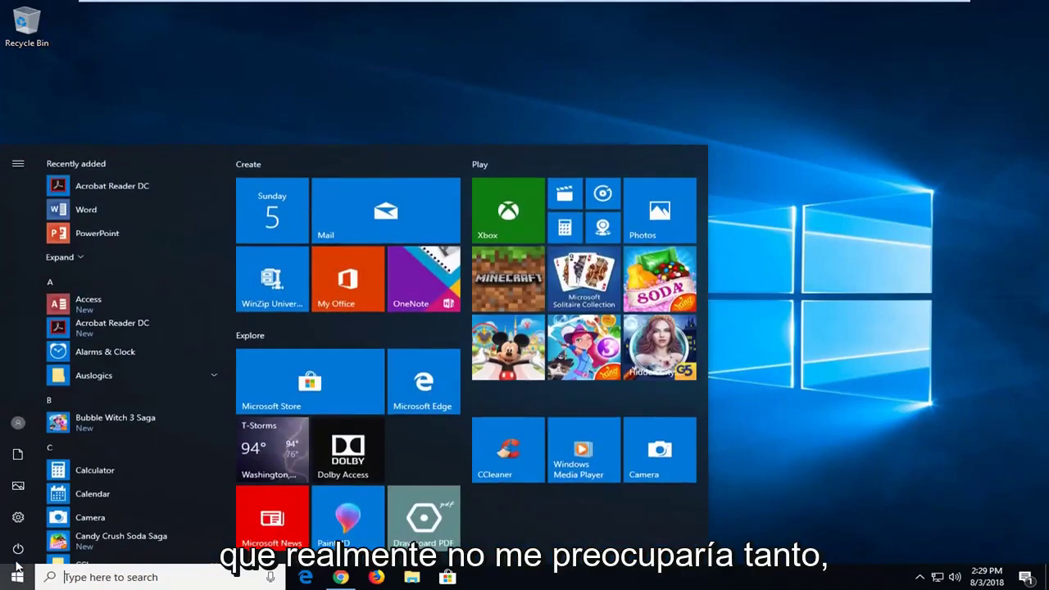
type("regedit")
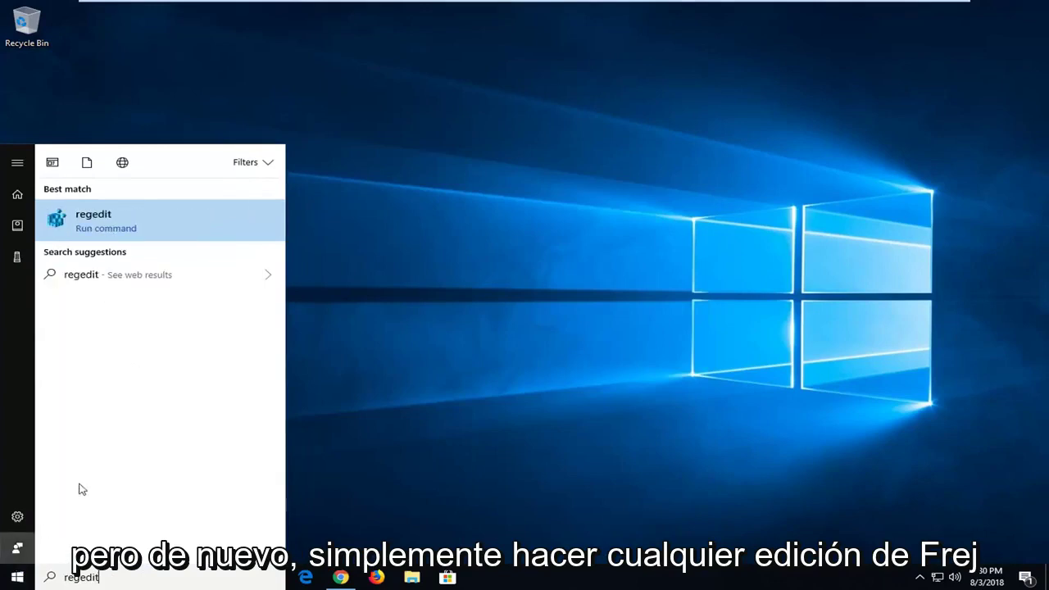
left_click(112, 226)
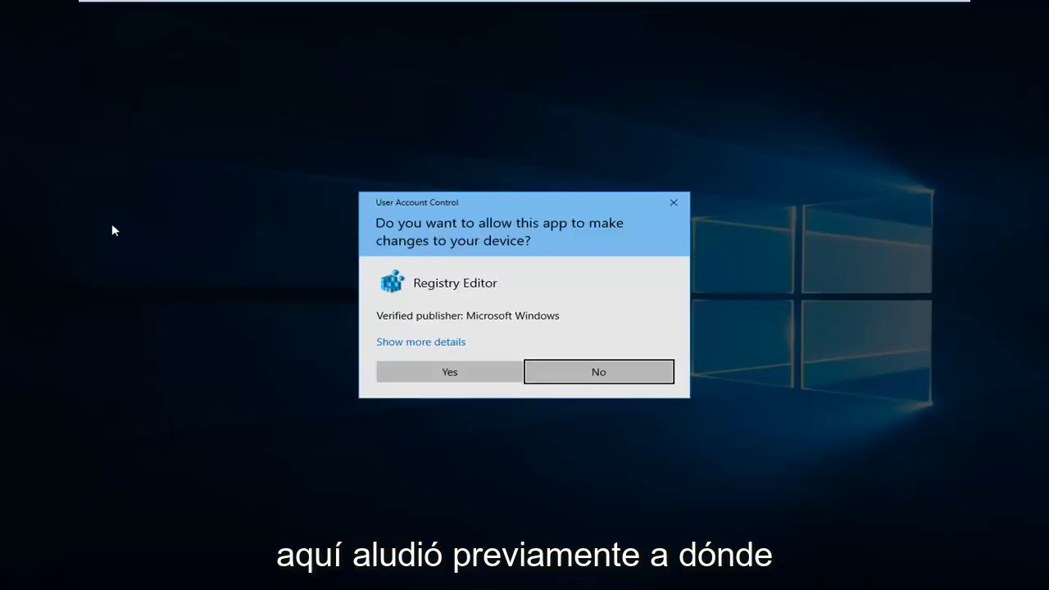
left_click(419, 385)
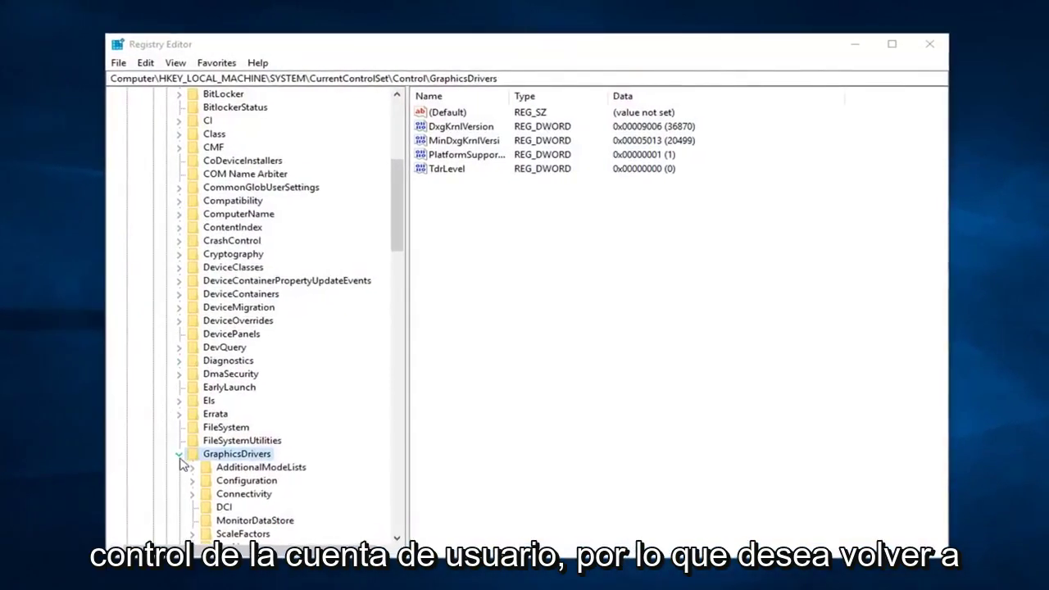
- Collapse GraphicsDrivers, Control, CurrentControlSet, SYSTEM and HKEY_LOCAL_MACHINE; dismiss the File menu without exporting
left_click(179, 454)
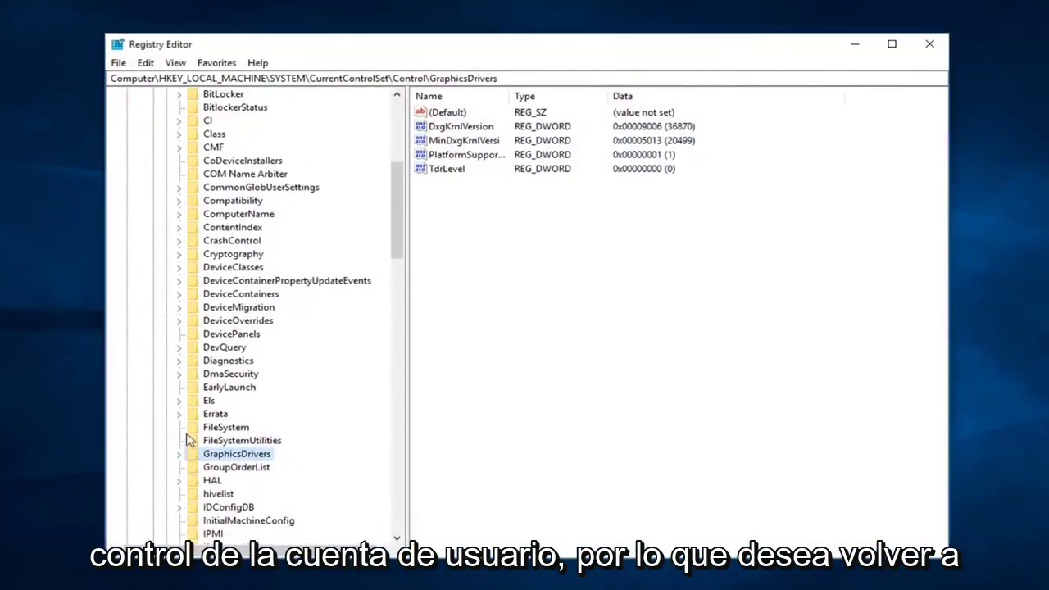
scroll(187, 441, "up", 7)
left_click(167, 281)
left_click(155, 267)
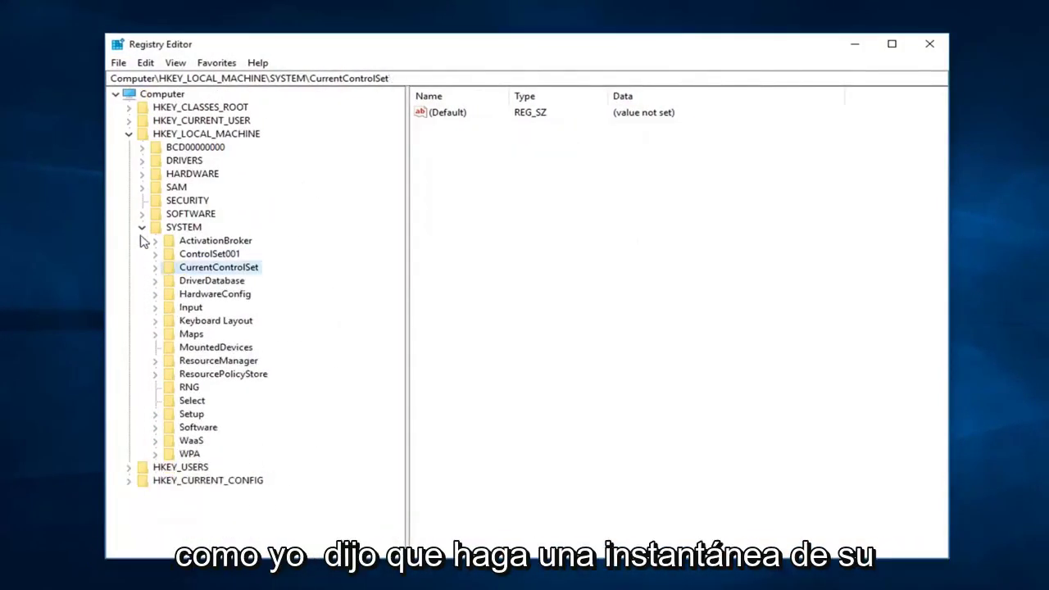
left_click(142, 227)
left_click(131, 134)
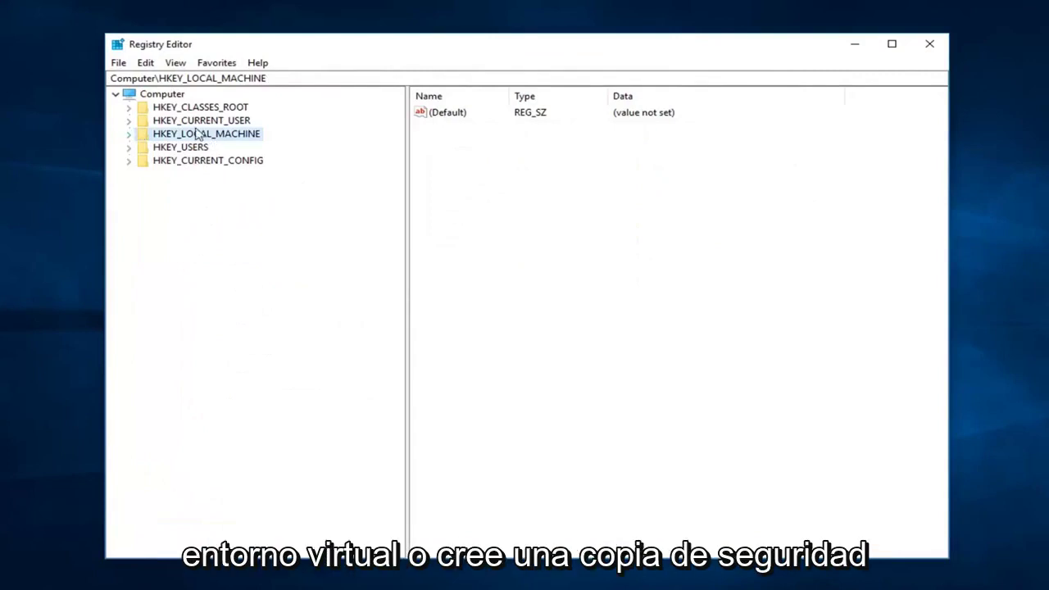
left_click(119, 63)
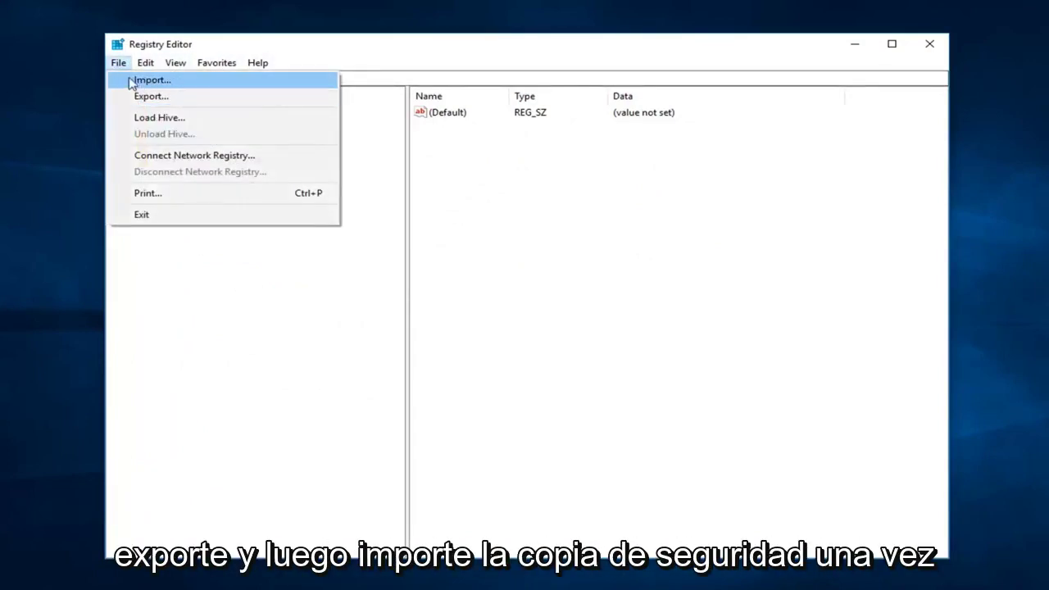
left_click(246, 36)
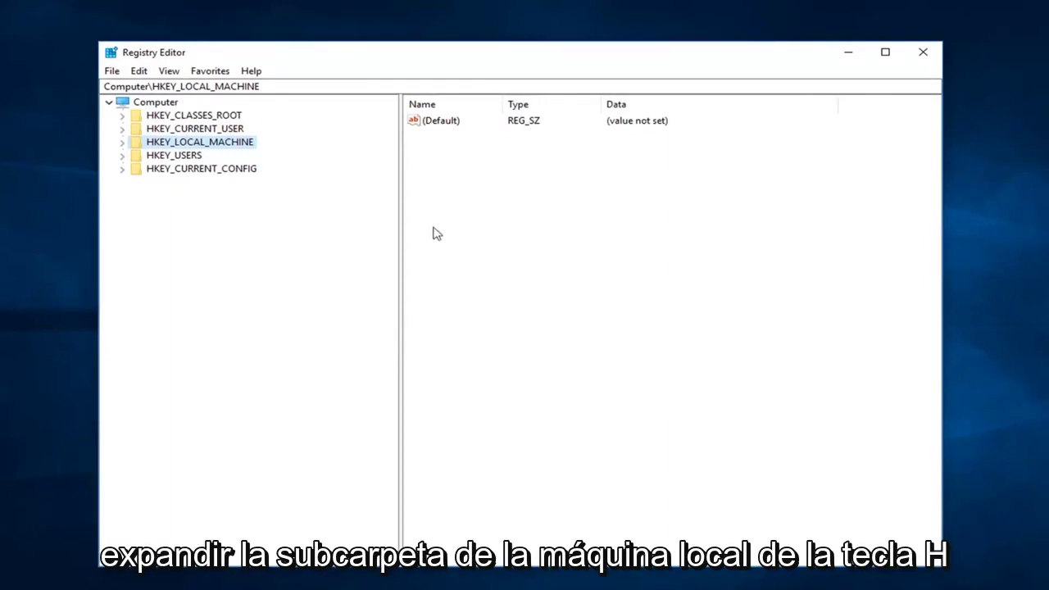
- Show HKEY_LOCAL_MACHINE\HARDWARE\DESCRIPTION\System's values and widen the Name column to read full names
double_click(173, 148)
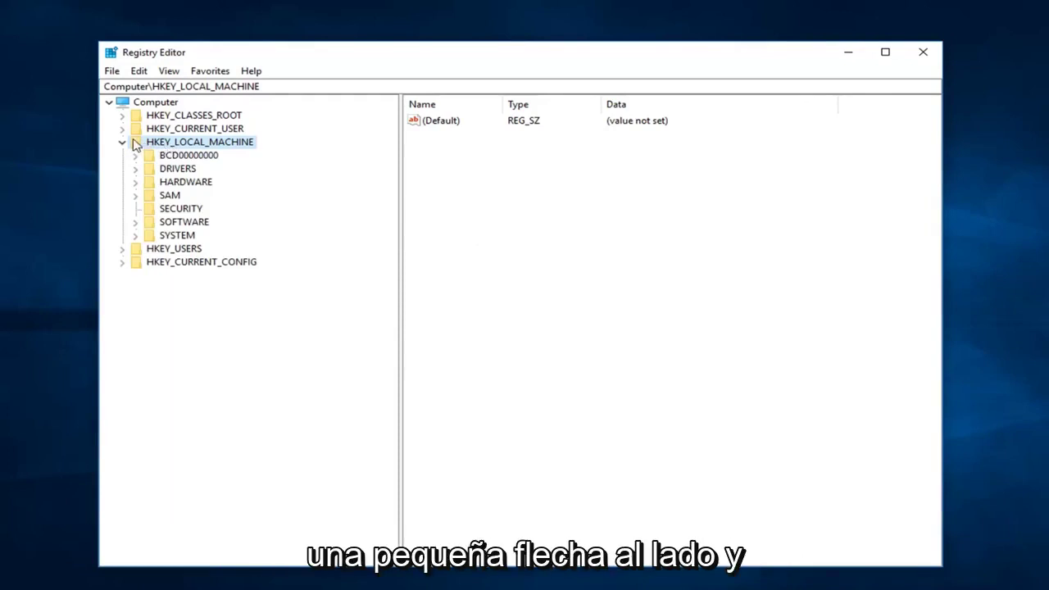
left_click(136, 182)
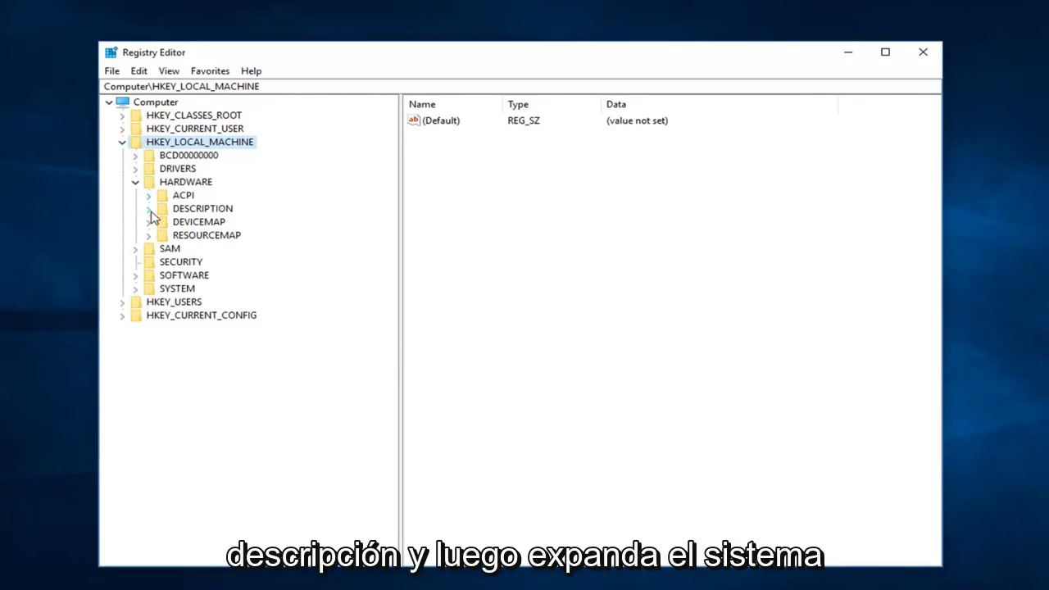
left_click(149, 210)
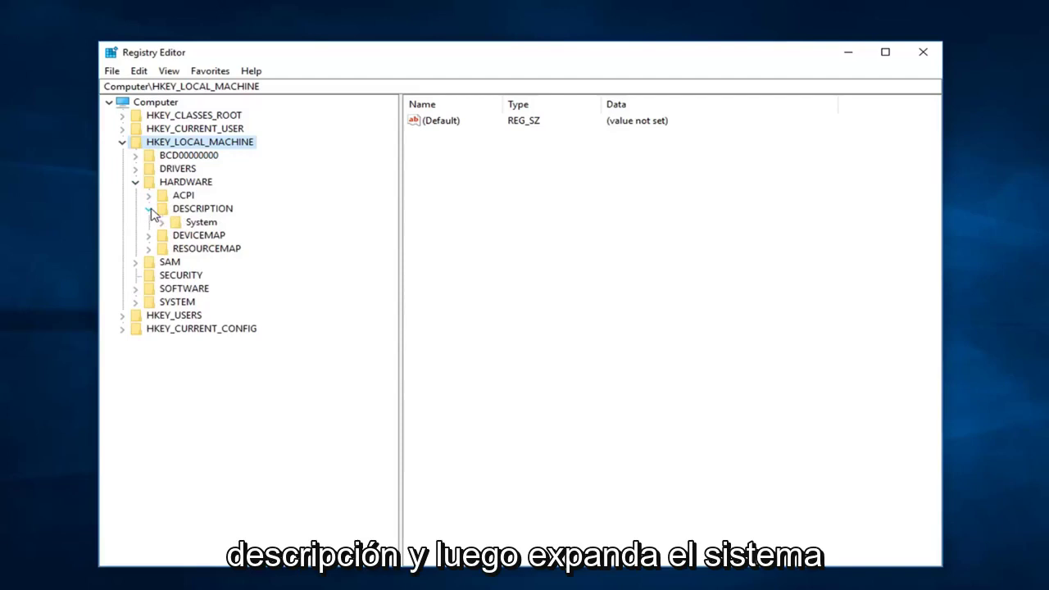
left_click(162, 222)
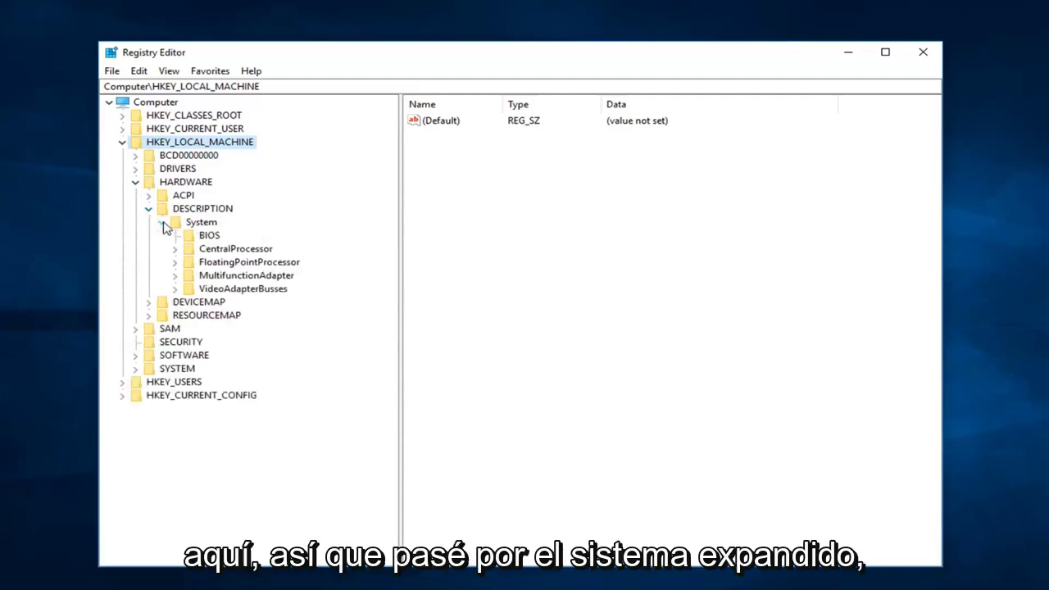
left_click(205, 225)
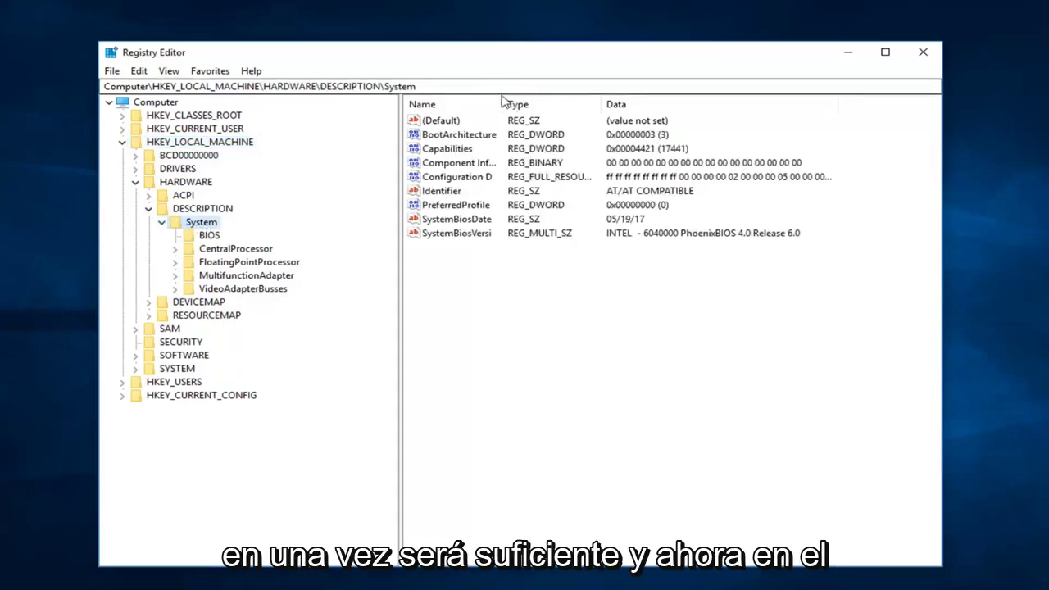
left_click_drag(503, 104, 555, 103)
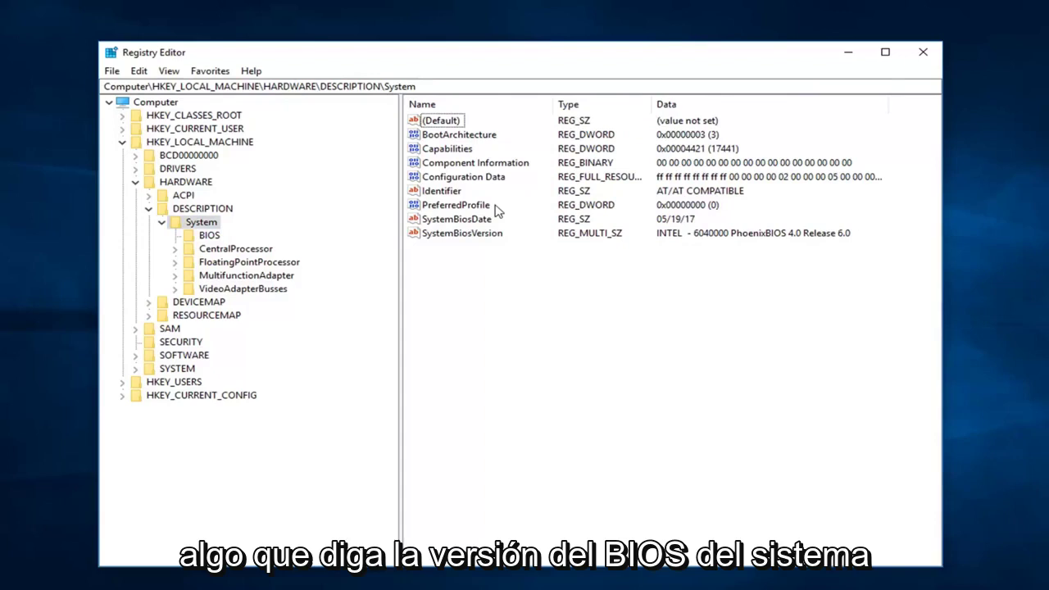
- Replace SystemBiosVersion's PhoenixBIOS data with 'NOBOX -1' and accept the empty-strings warning
left_click(463, 235)
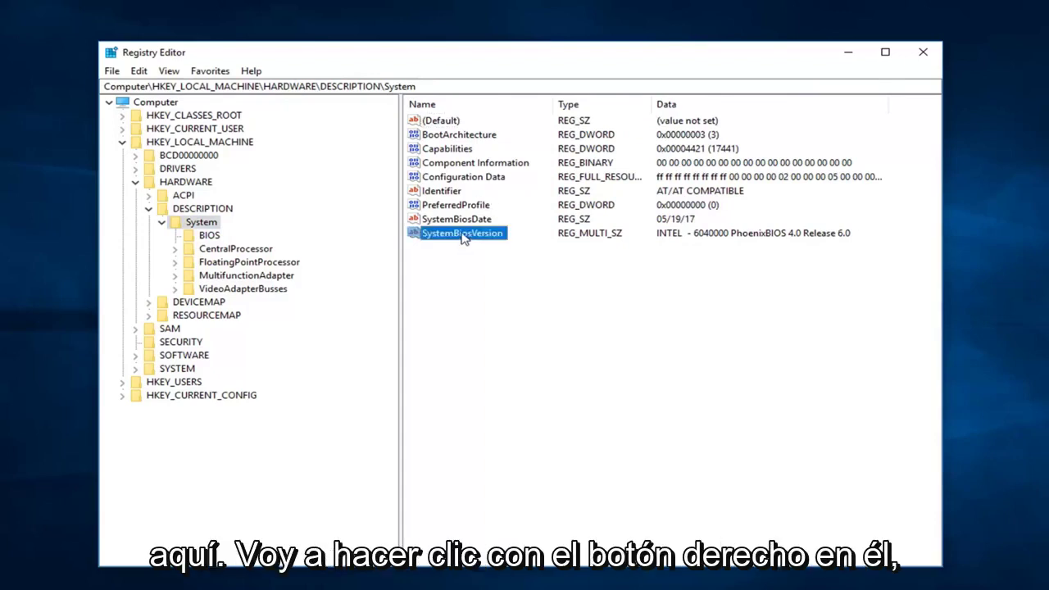
right_click(463, 236)
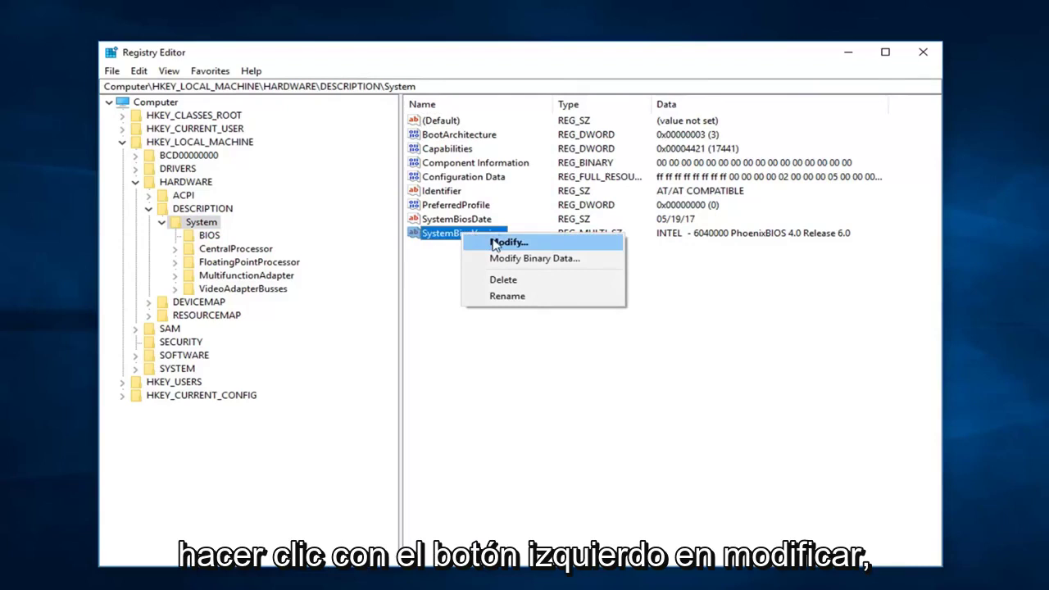
left_click(494, 243)
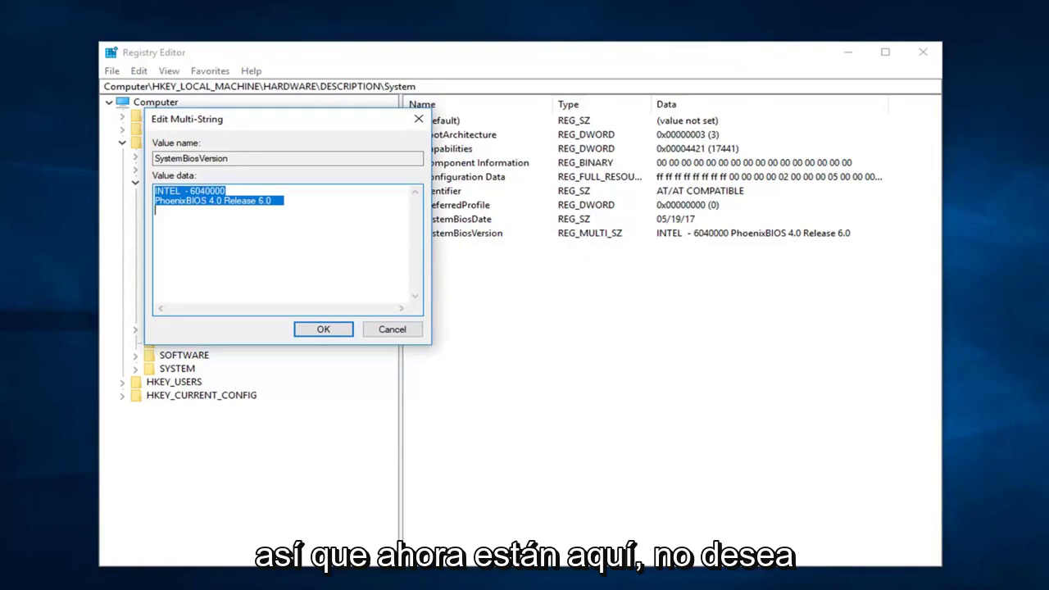
left_click(222, 227)
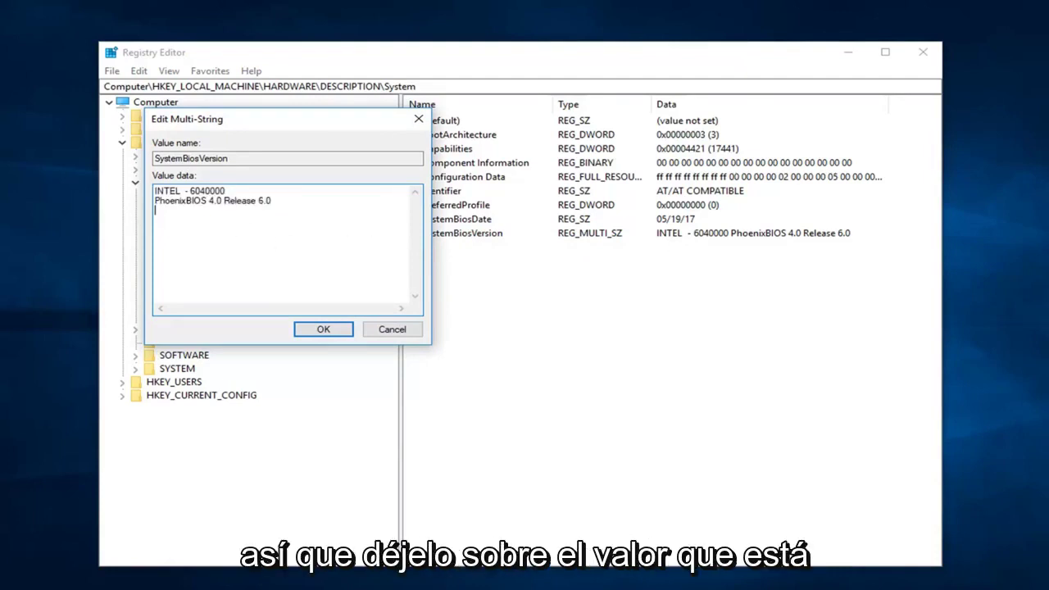
key("ctrl+a")
type("N")
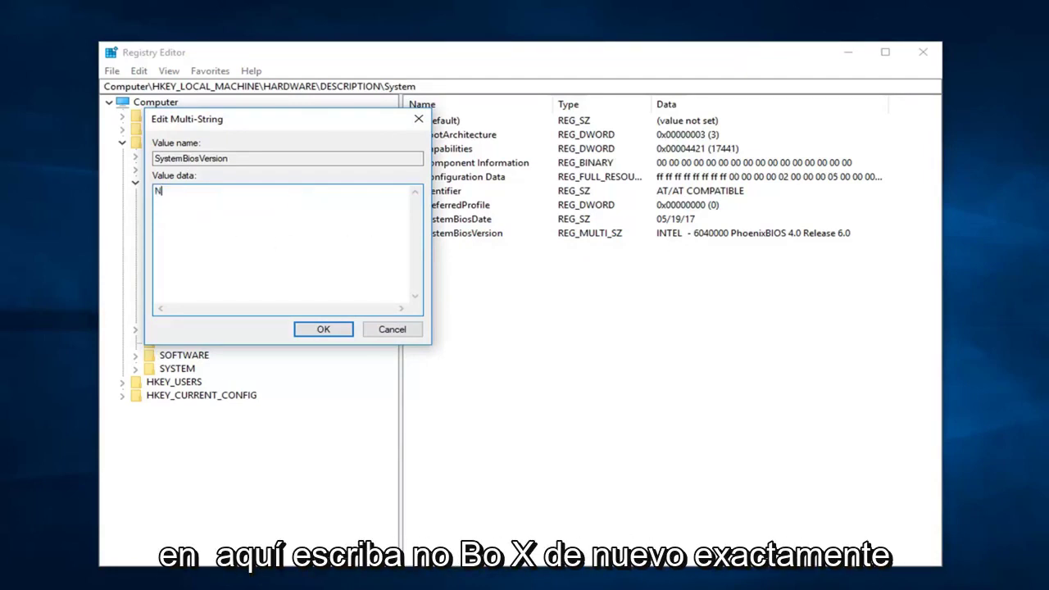
type("OBOXC")
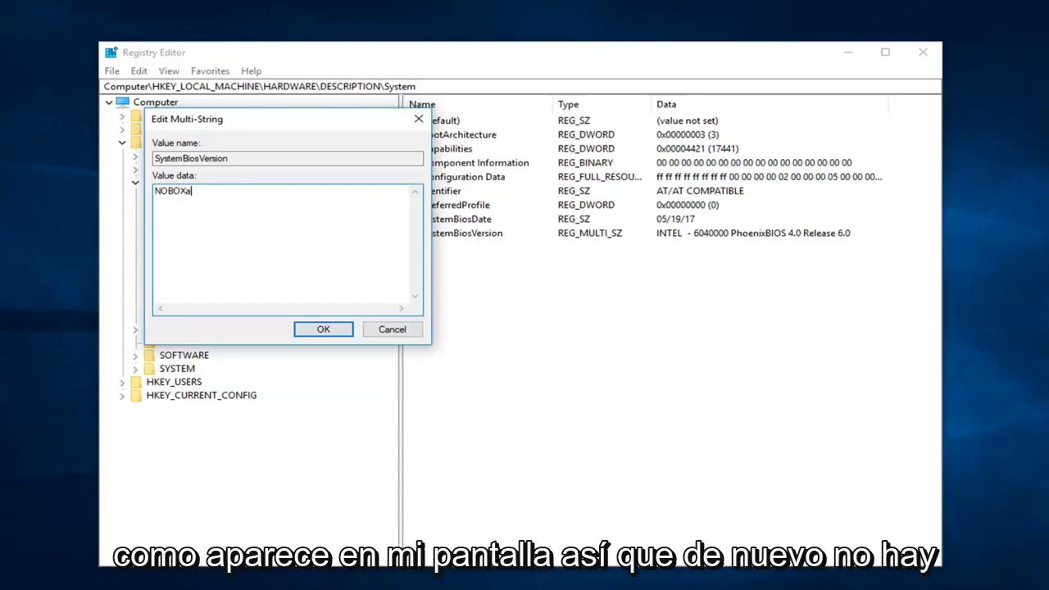
key("BackSpace")
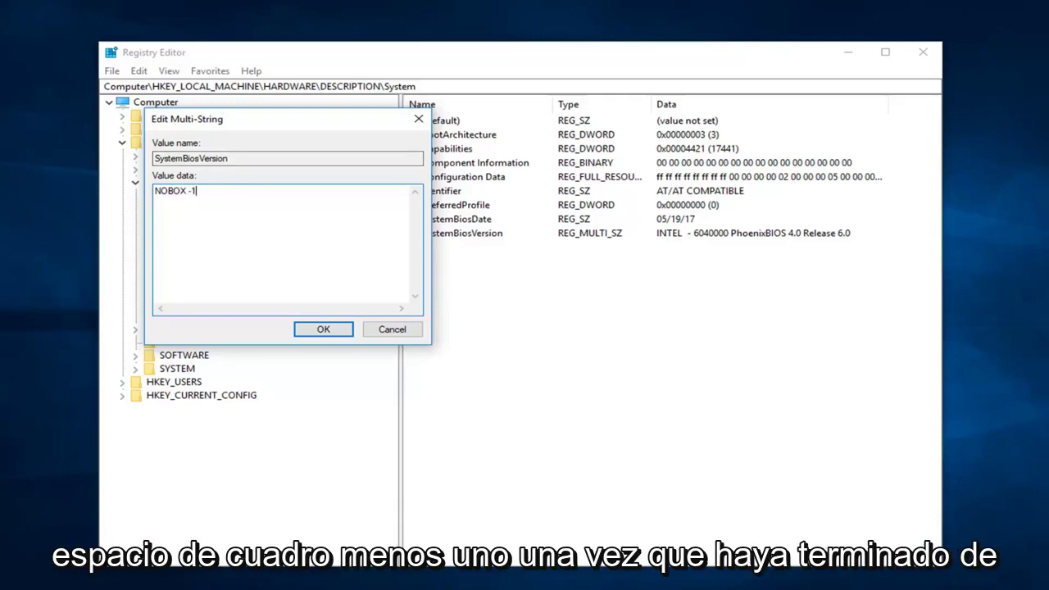
left_click(323, 329)
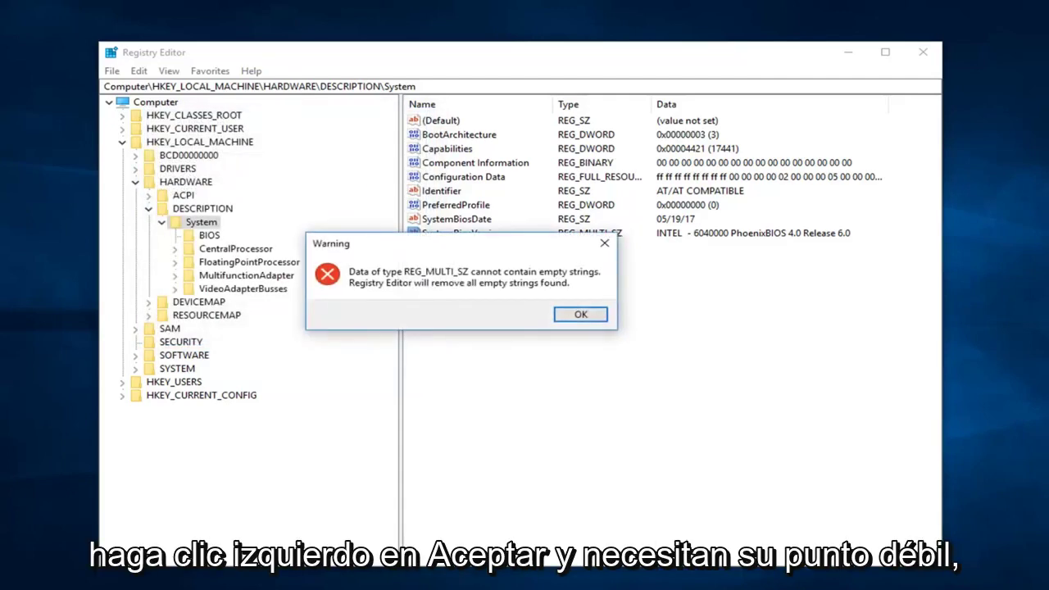
left_click(581, 315)
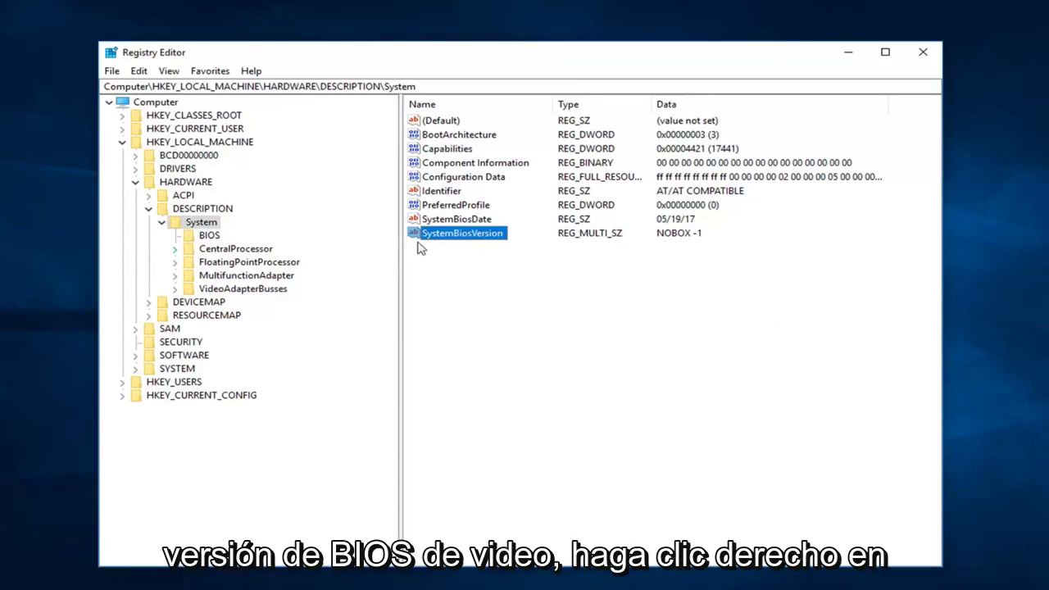
right_click(448, 236)
left_click(480, 246)
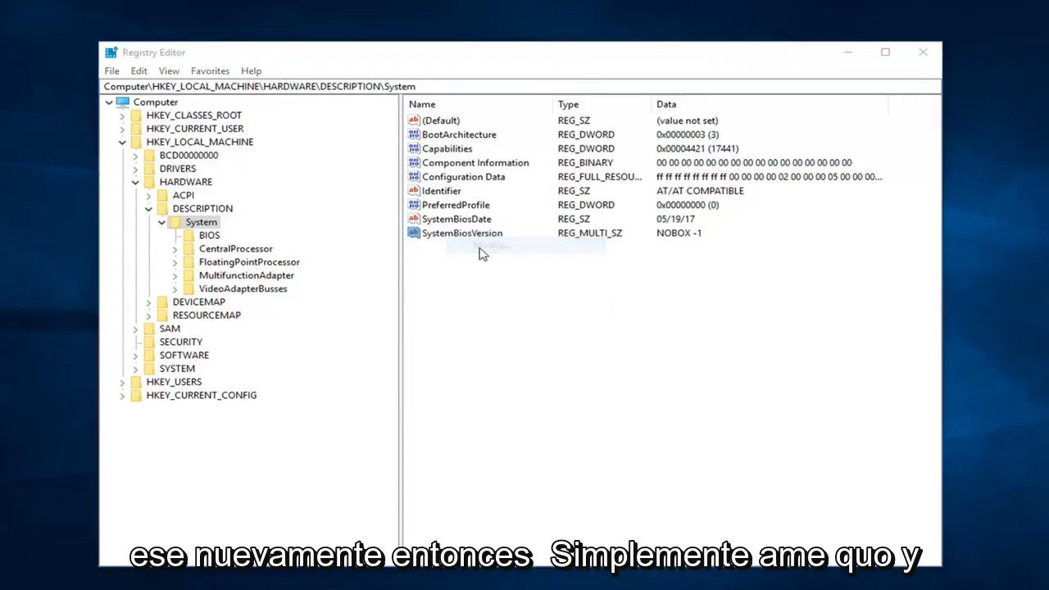
key("Right")
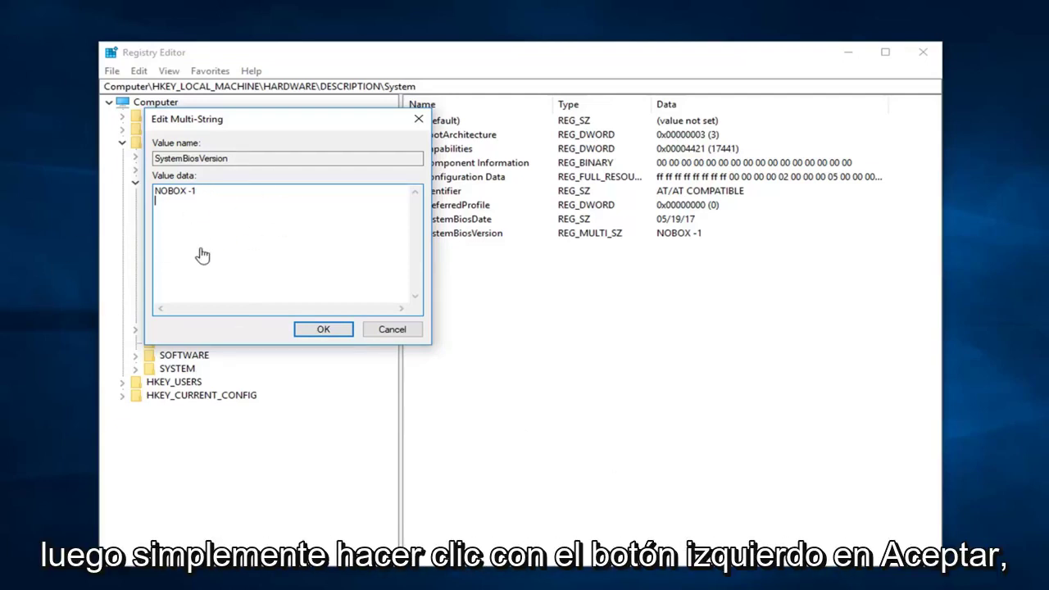
left_click(321, 331)
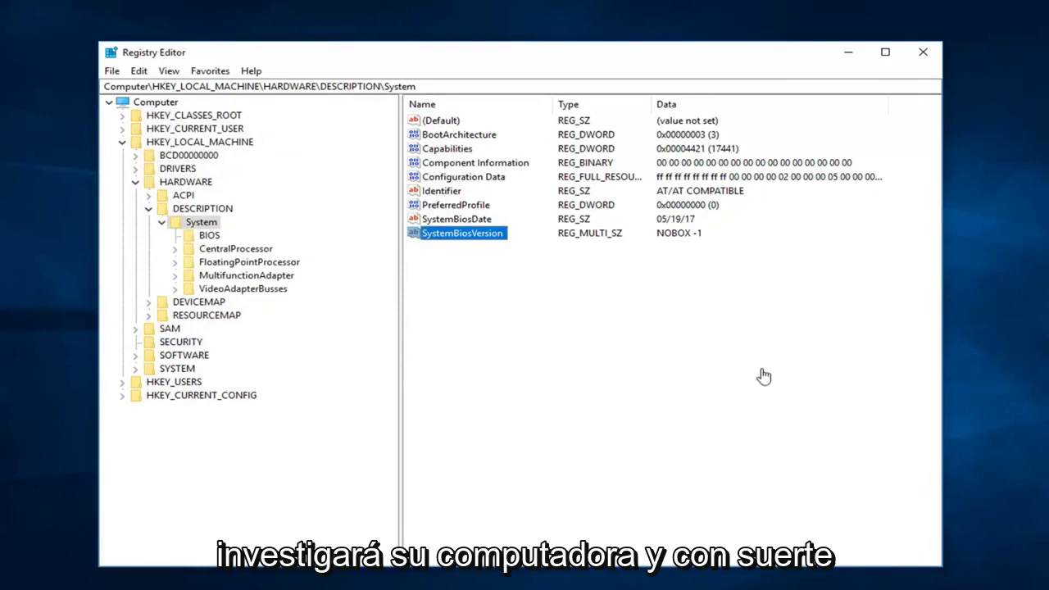
- Close the Registry Editor window to return to the desktop
left_click(924, 53)
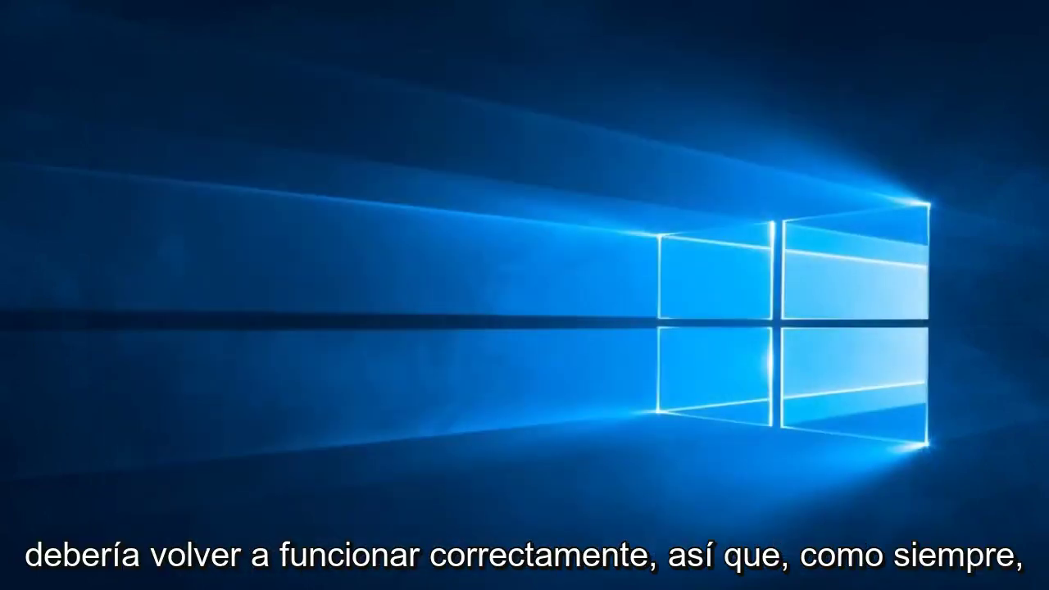